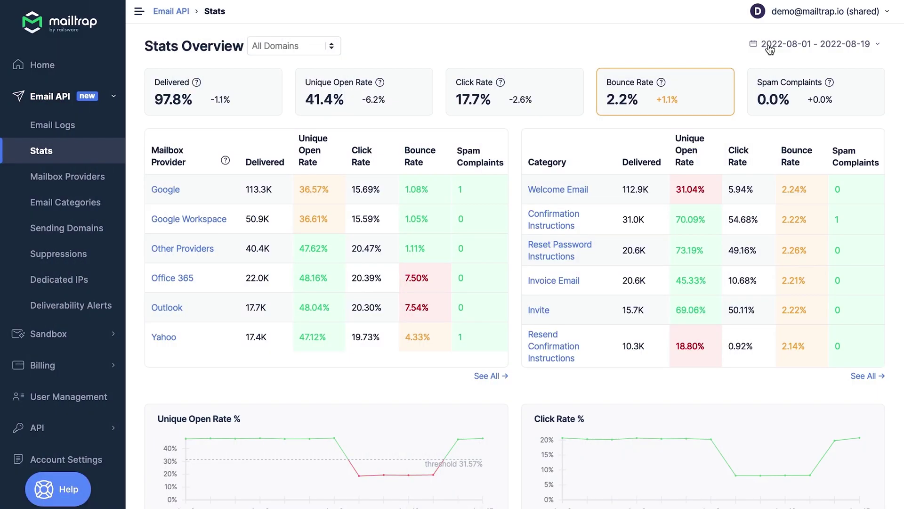
# Set the stats overview date range to August 3 through August 18, 2022
pyautogui.click(771, 49)
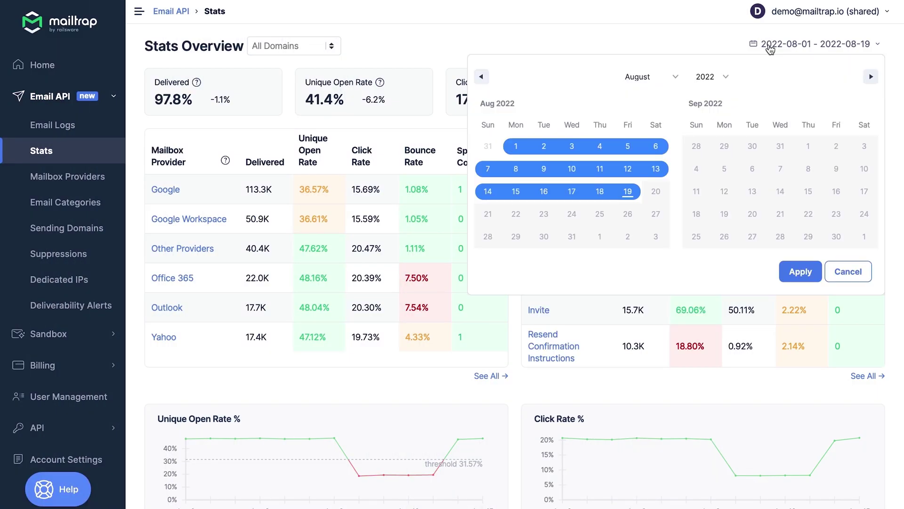
pyautogui.click(572, 146)
pyautogui.click(599, 191)
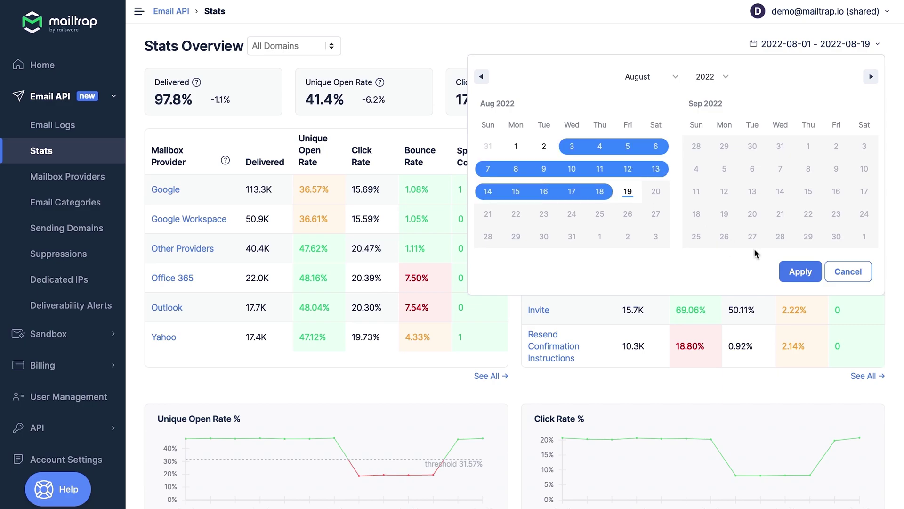
pyautogui.click(790, 271)
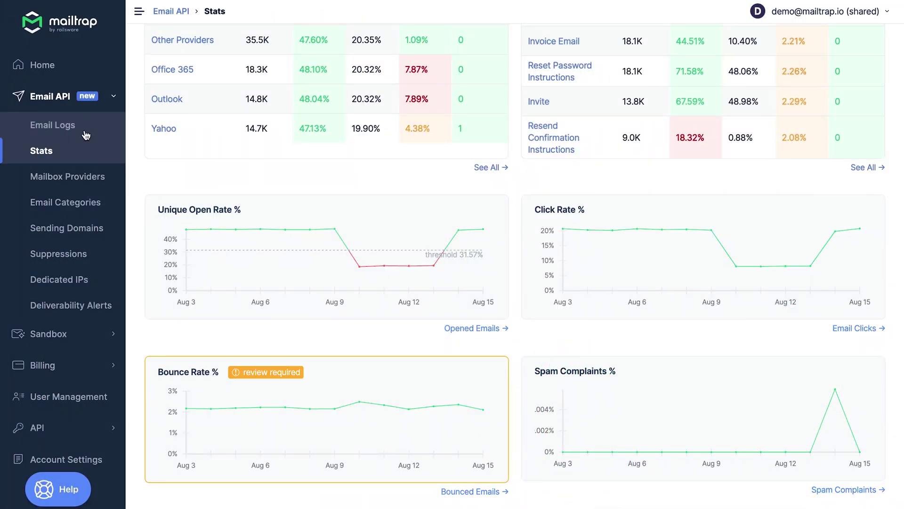
# Filter the email logs to messages whose status is Not Delivered
pyautogui.click(85, 135)
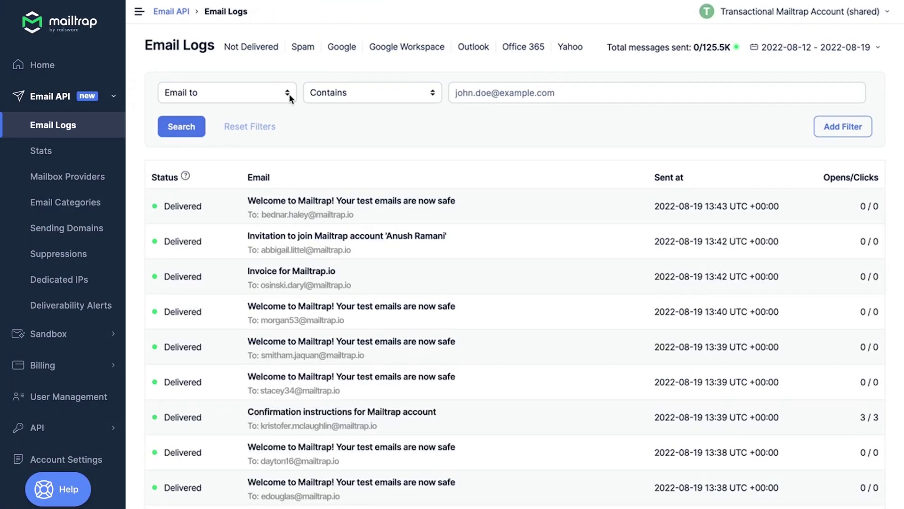
pyautogui.click(286, 96)
pyautogui.click(283, 132)
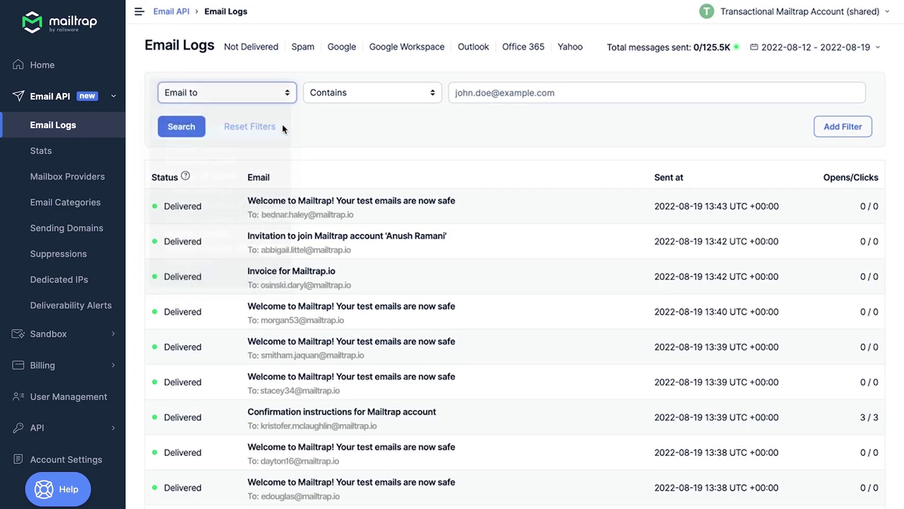
pyautogui.click(465, 93)
pyautogui.click(469, 146)
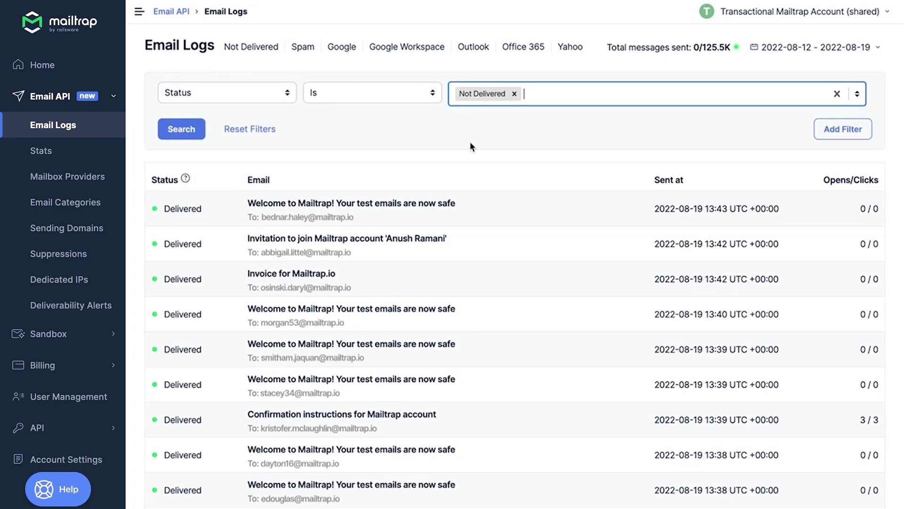
pyautogui.click(197, 132)
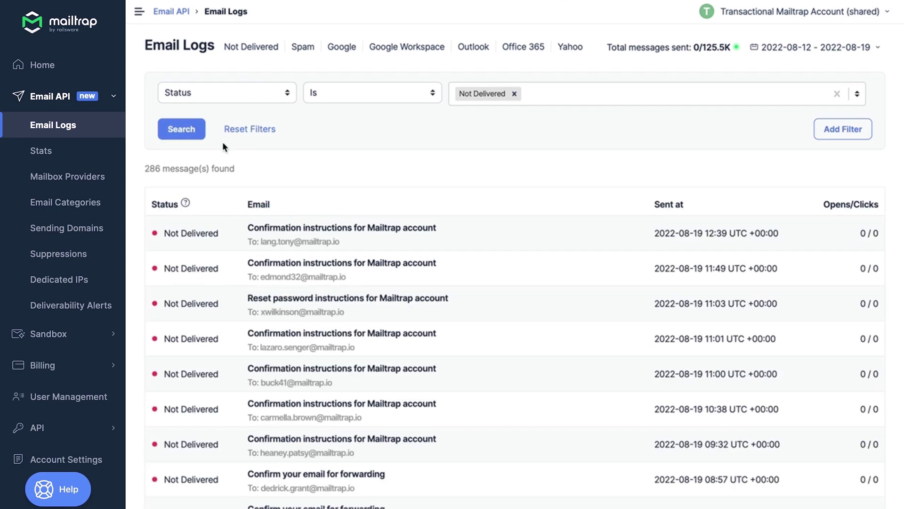
# Review an undelivered message's event history, HTML, preview and spam analysis, then view email categories
pyautogui.click(317, 234)
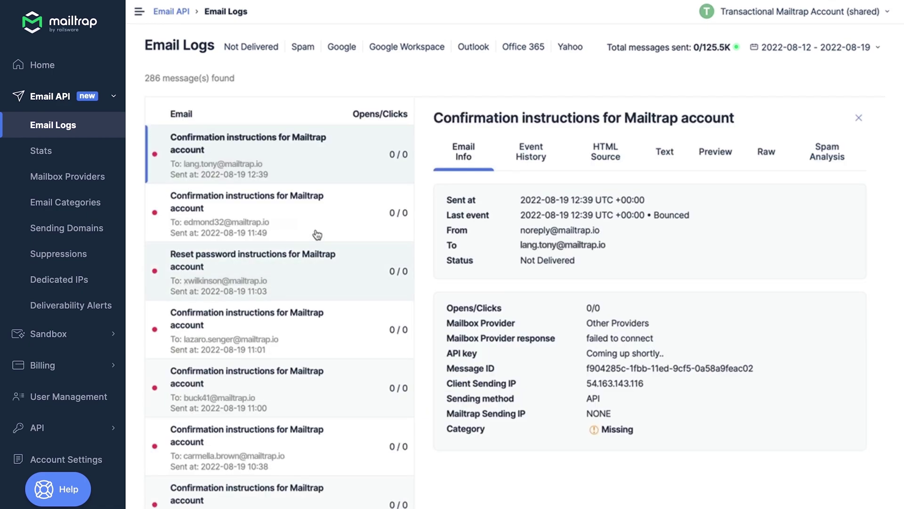
pyautogui.click(524, 156)
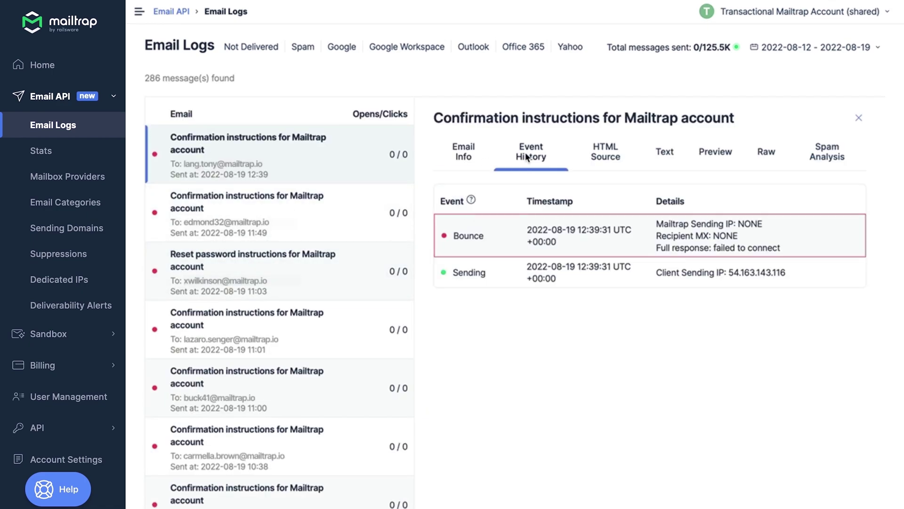
pyautogui.click(608, 152)
pyautogui.click(731, 149)
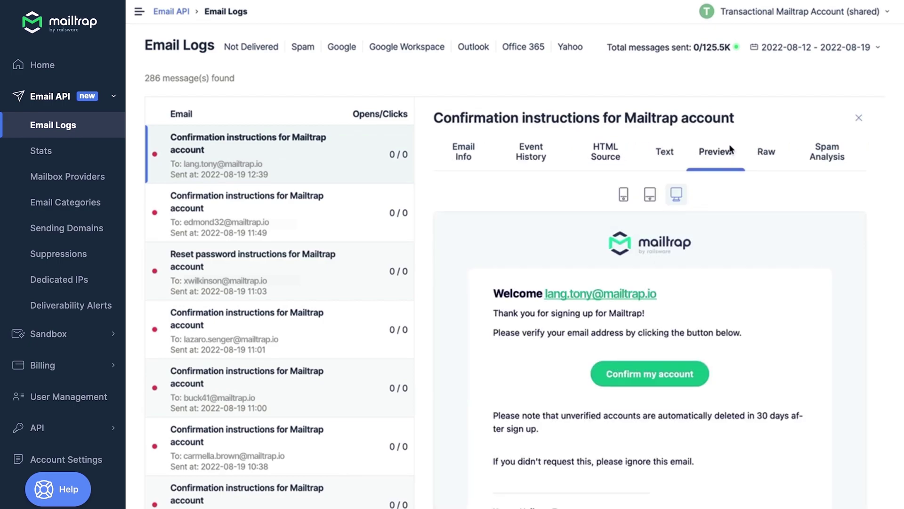
pyautogui.click(825, 150)
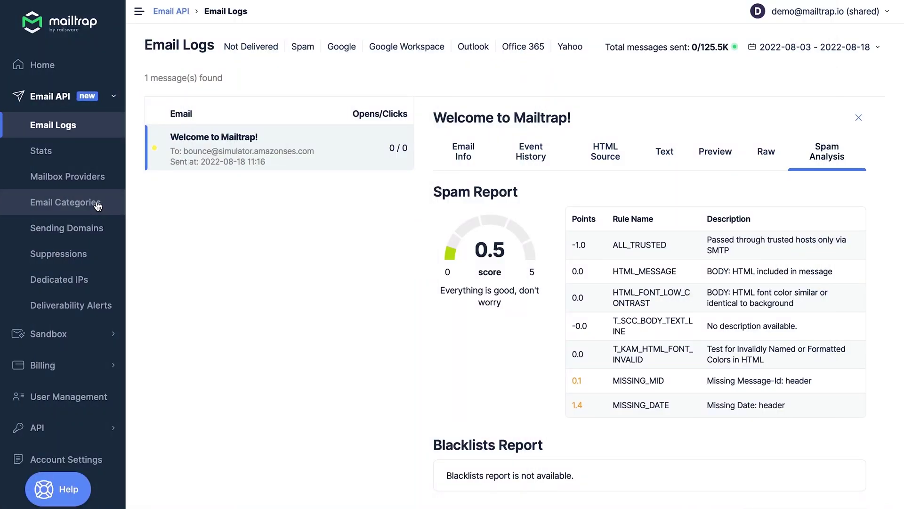
pyautogui.click(98, 205)
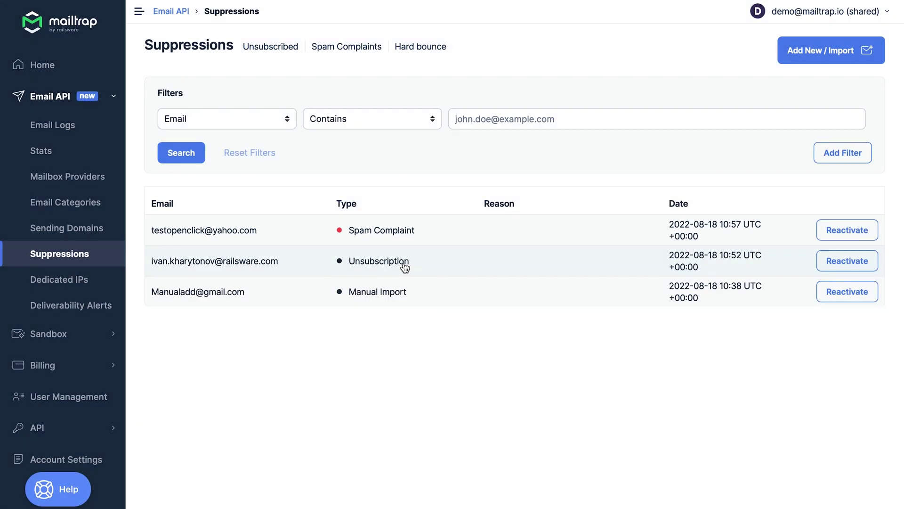
# Open the details of the unsubscribed address entry in Suppressions
pyautogui.click(405, 267)
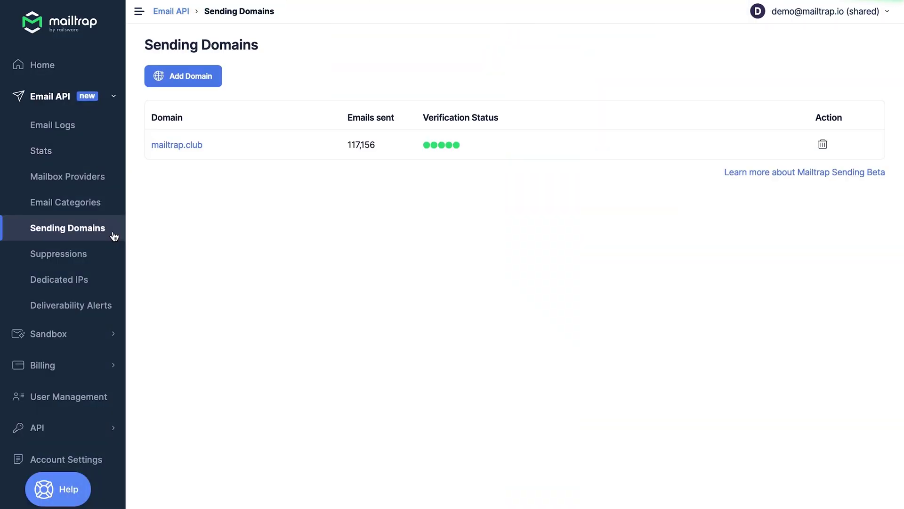
# Add sending domain exampledomain.com, copy all its DNS records and run Verify all
pyautogui.click(211, 83)
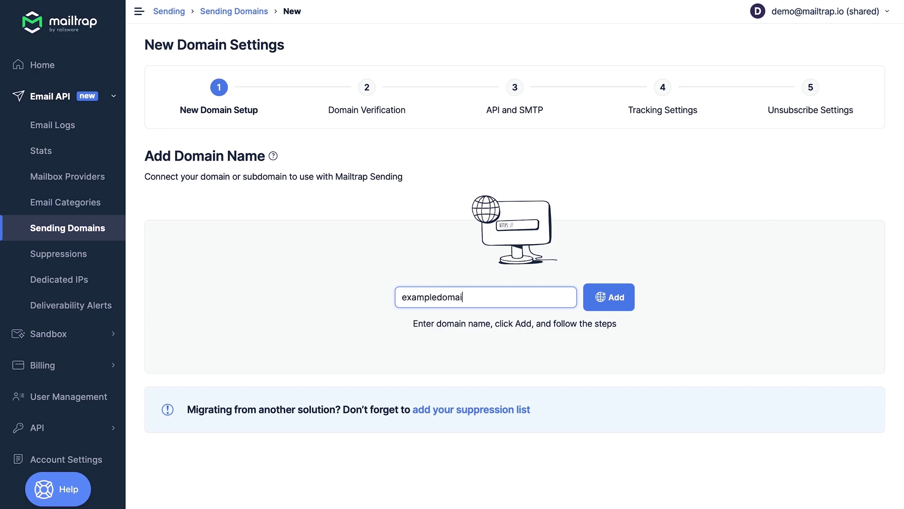
pyautogui.click(599, 299)
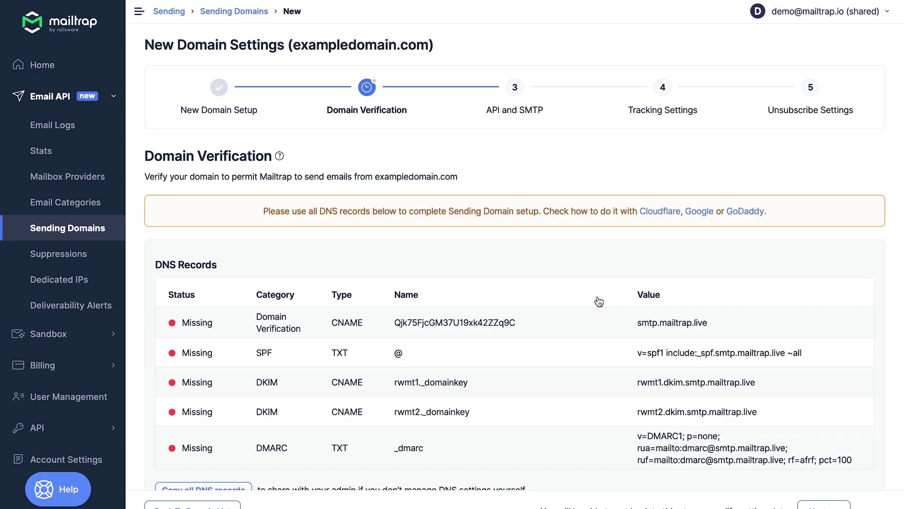
pyautogui.scroll(-3, 597, 300)
pyautogui.click(191, 316)
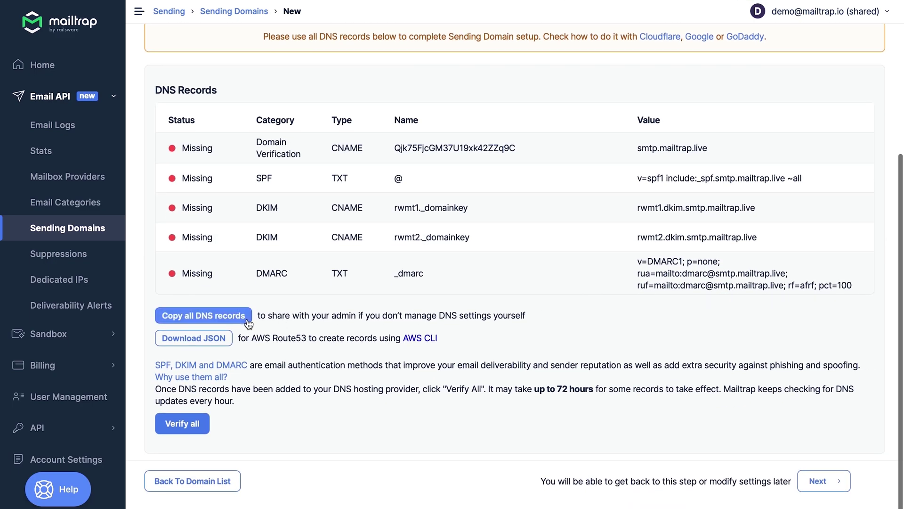
pyautogui.click(203, 424)
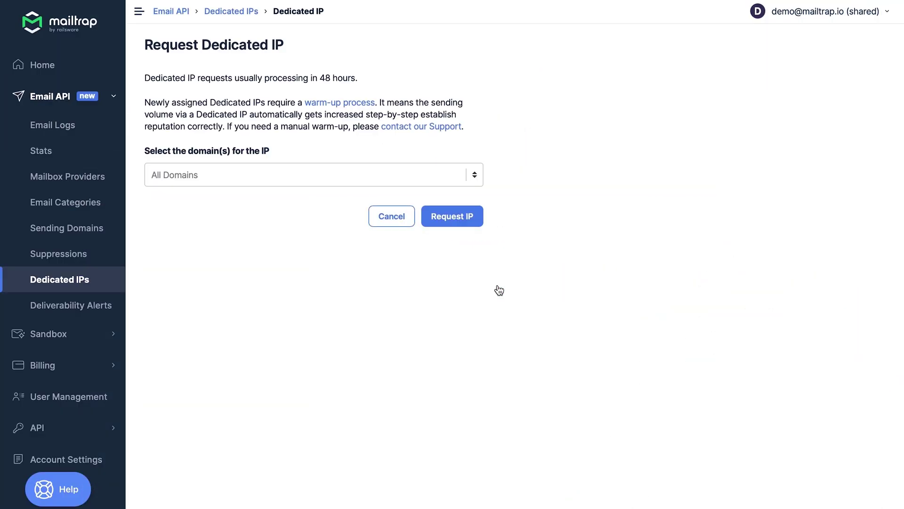
# Select mailtrap.club from the domain list in the Request Dedicated IP form
pyautogui.click(473, 178)
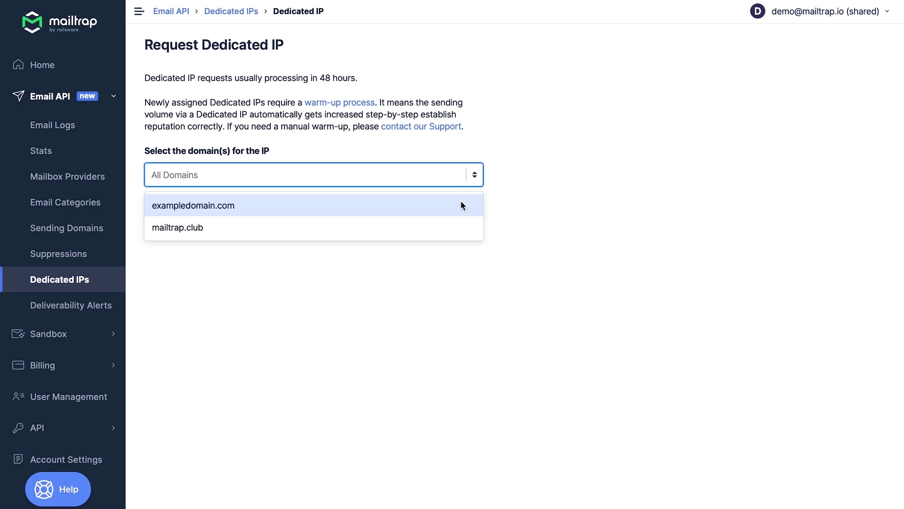
pyautogui.click(456, 228)
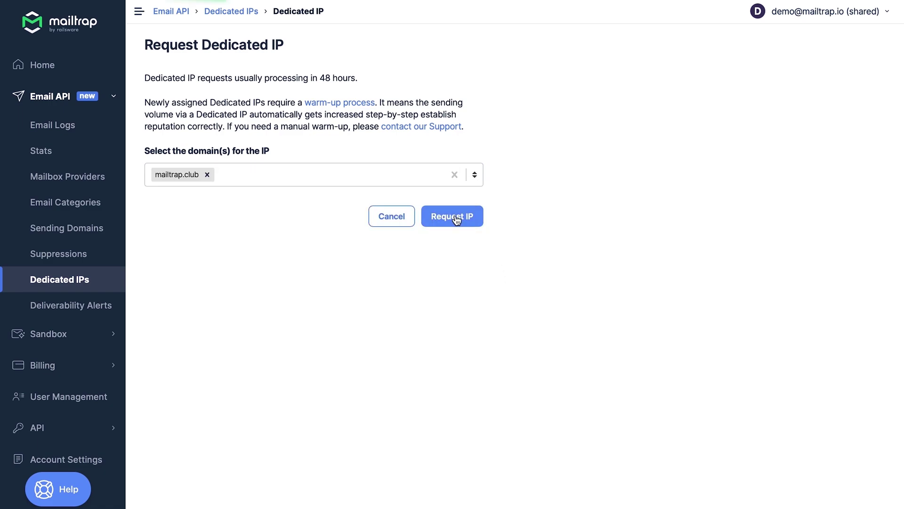